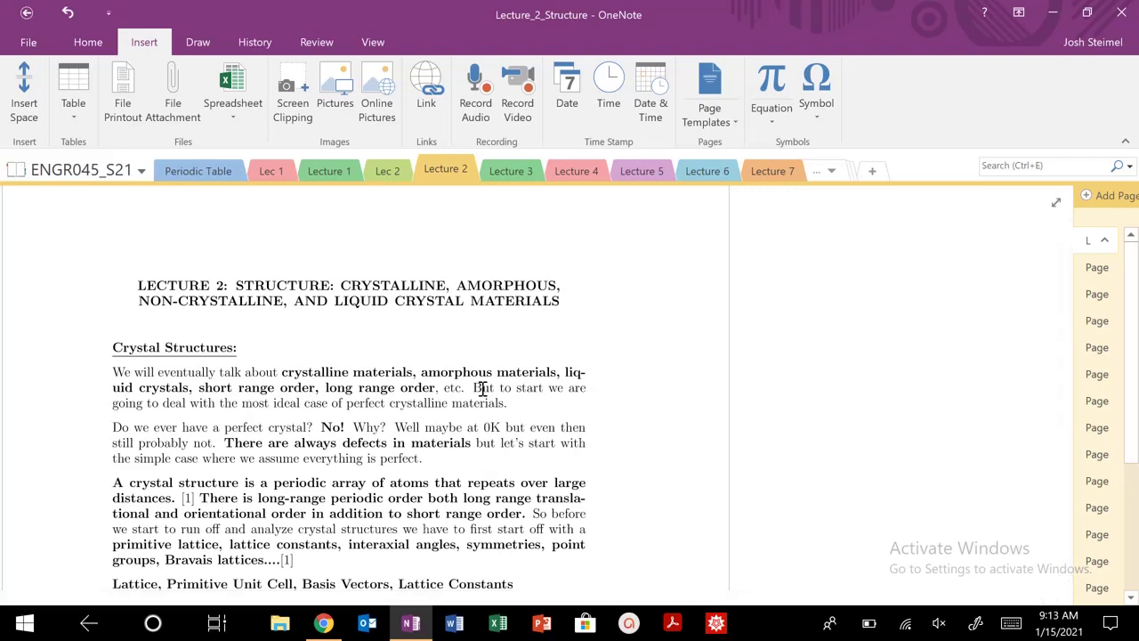
Select the red pen in the Draw tab and loop the lecture title.
click(88, 42)
click(197, 42)
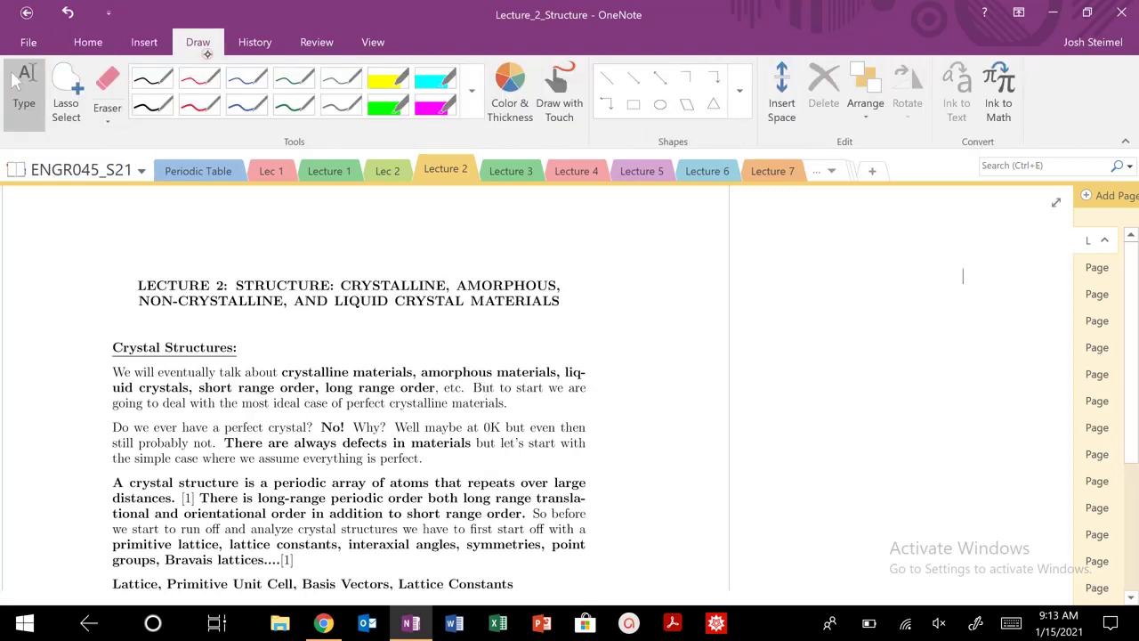
click(200, 105)
mouse_move(126, 251)
mouse_down()
mouse_move(131, 354)
mouse_move(605, 260)
mouse_move(89, 264)
mouse_up()
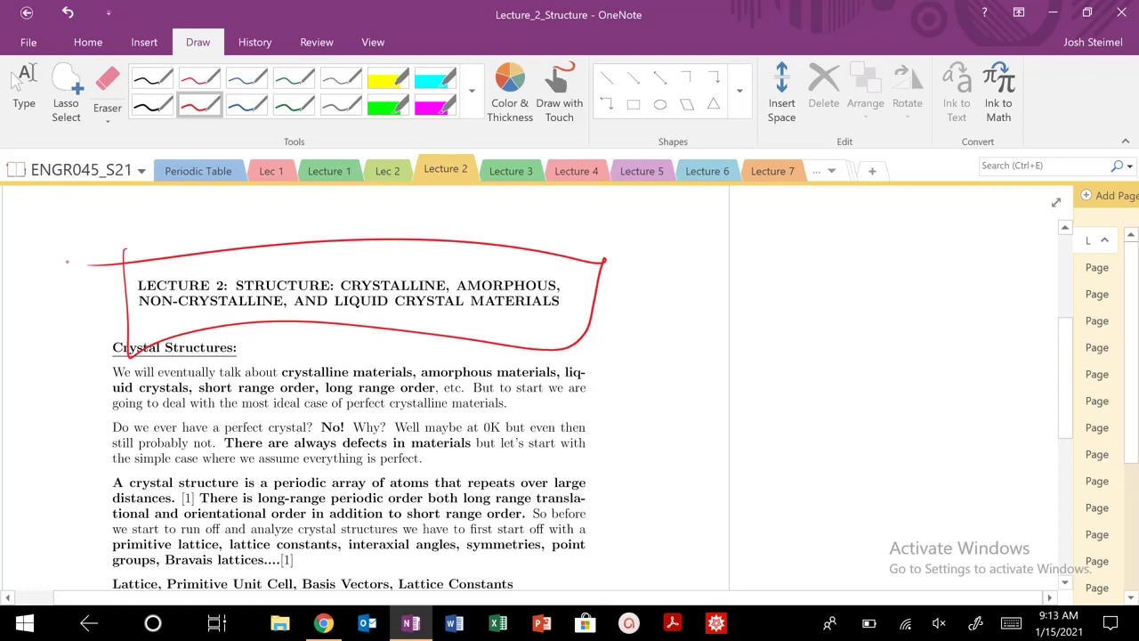
Underline 'short range order' and 'liquid crystals' in red ink.
click(15, 81)
scroll(131, 337, down, 2)
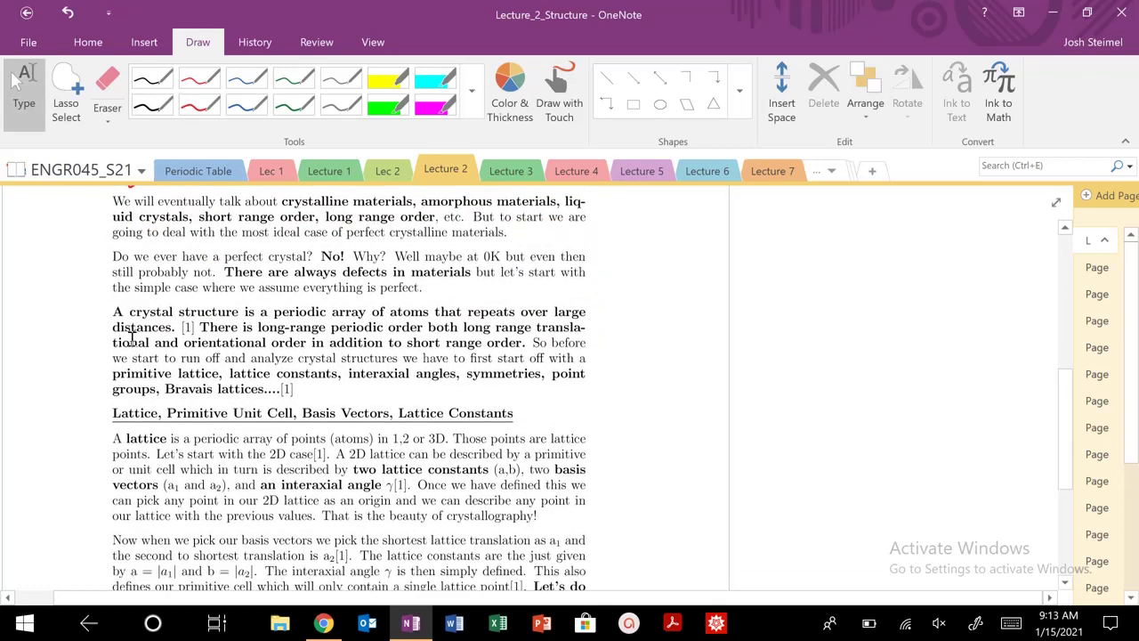
scroll(132, 337, up, 1)
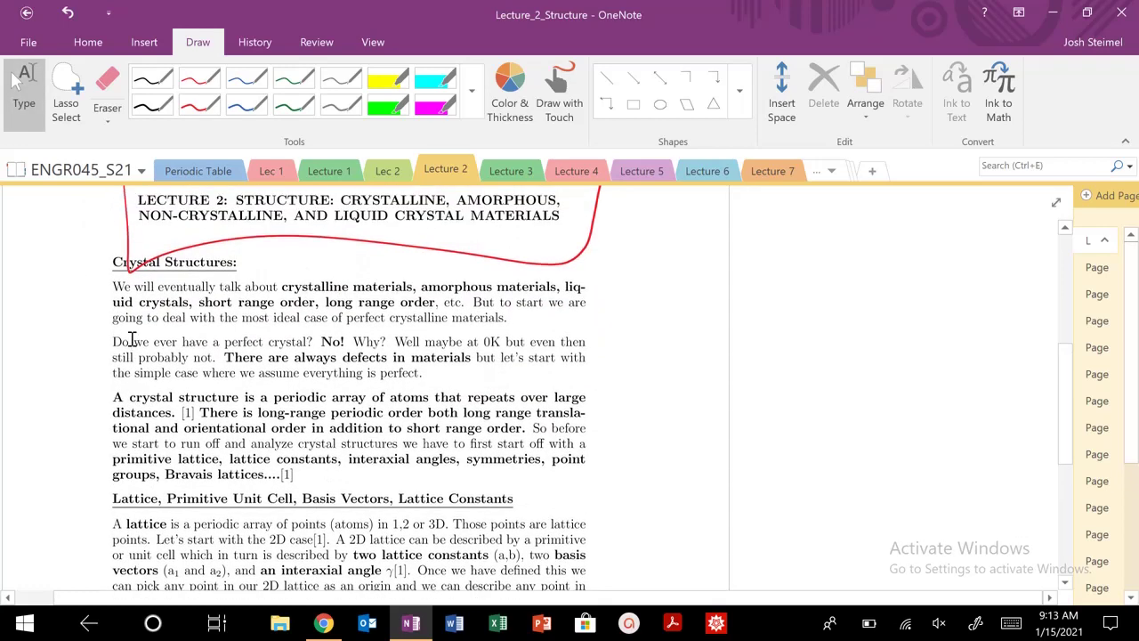
click(199, 105)
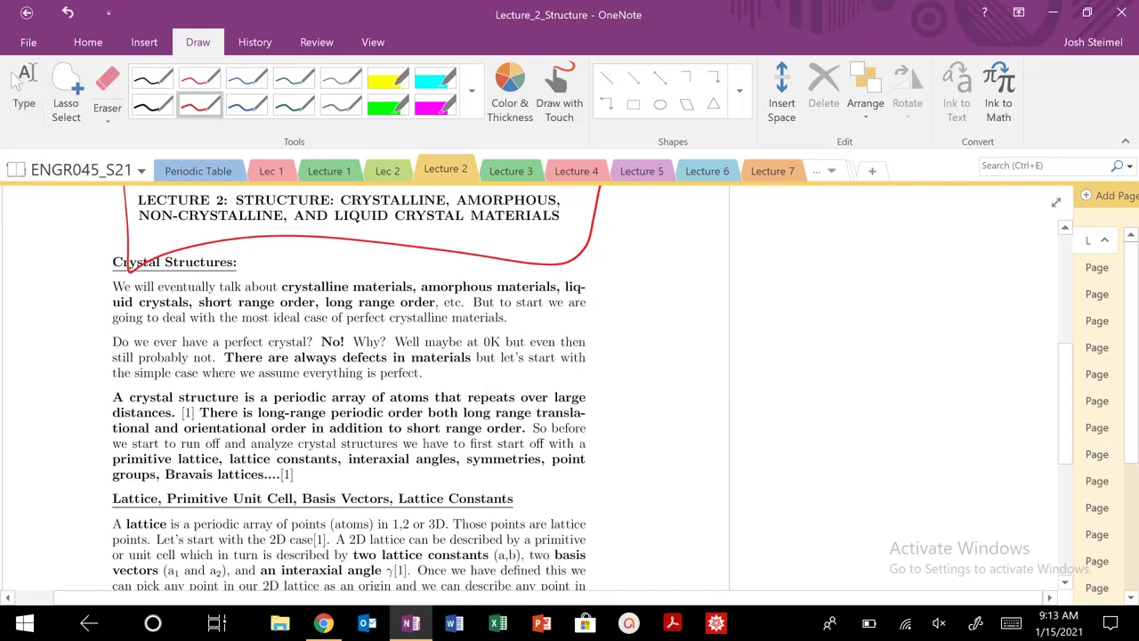
mouse_move(198, 308)
mouse_down()
mouse_move(311, 308)
mouse_move(198, 310)
mouse_move(91, 281)
mouse_up()
Write SRO in the left margin and link long range order to LRO on the right.
mouse_move(31, 217)
mouse_down()
mouse_move(16, 254)
mouse_move(66, 248)
mouse_up()
mouse_move(80, 230)
mouse_down()
mouse_move(71, 242)
mouse_move(81, 228)
mouse_up()
mouse_move(383, 305)
mouse_down()
mouse_move(381, 276)
mouse_move(564, 233)
mouse_move(603, 230)
mouse_move(618, 244)
mouse_up()
mouse_move(623, 244)
mouse_down()
mouse_move(639, 235)
mouse_move(653, 251)
mouse_up()
drag(667, 237, 669, 235)
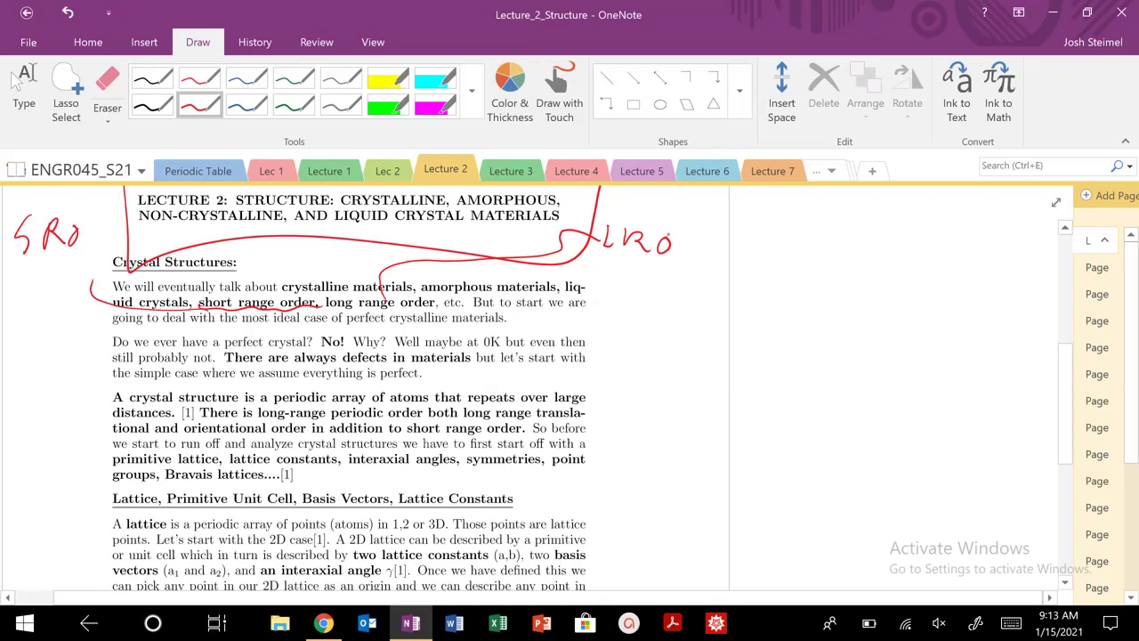
Draw a connector toward 'No!', circle 0K and underline 'still probably'.
mouse_move(480, 306)
mouse_down()
mouse_move(440, 331)
mouse_move(488, 301)
mouse_up()
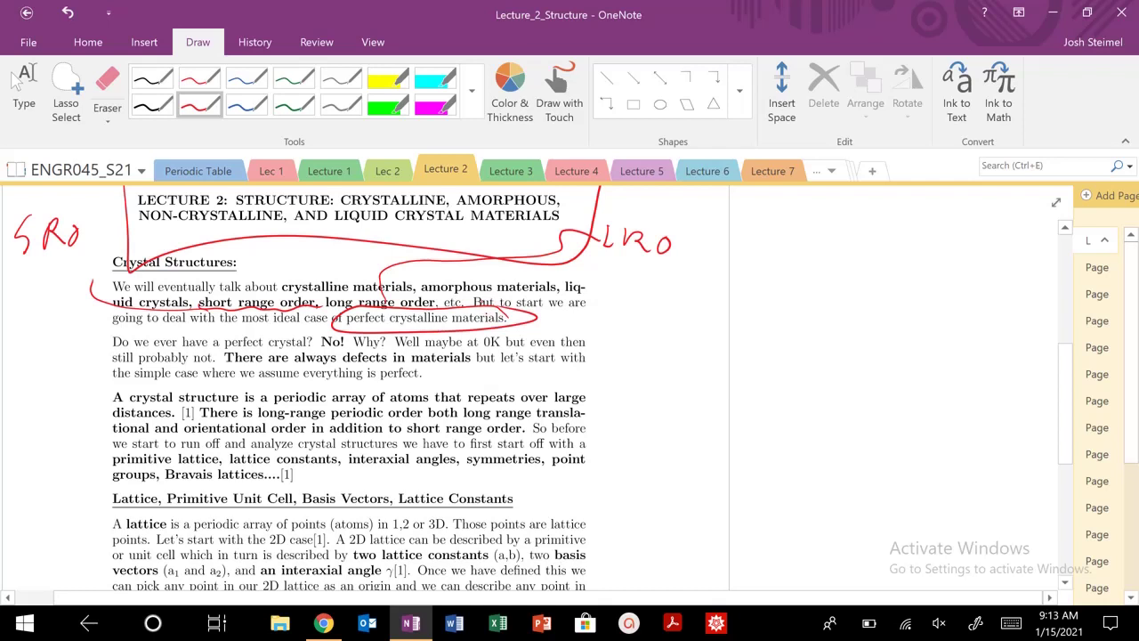
drag(354, 318, 316, 338)
mouse_move(504, 335)
mouse_down()
mouse_move(479, 347)
mouse_move(509, 338)
mouse_move(486, 354)
mouse_up()
drag(89, 365, 173, 367)
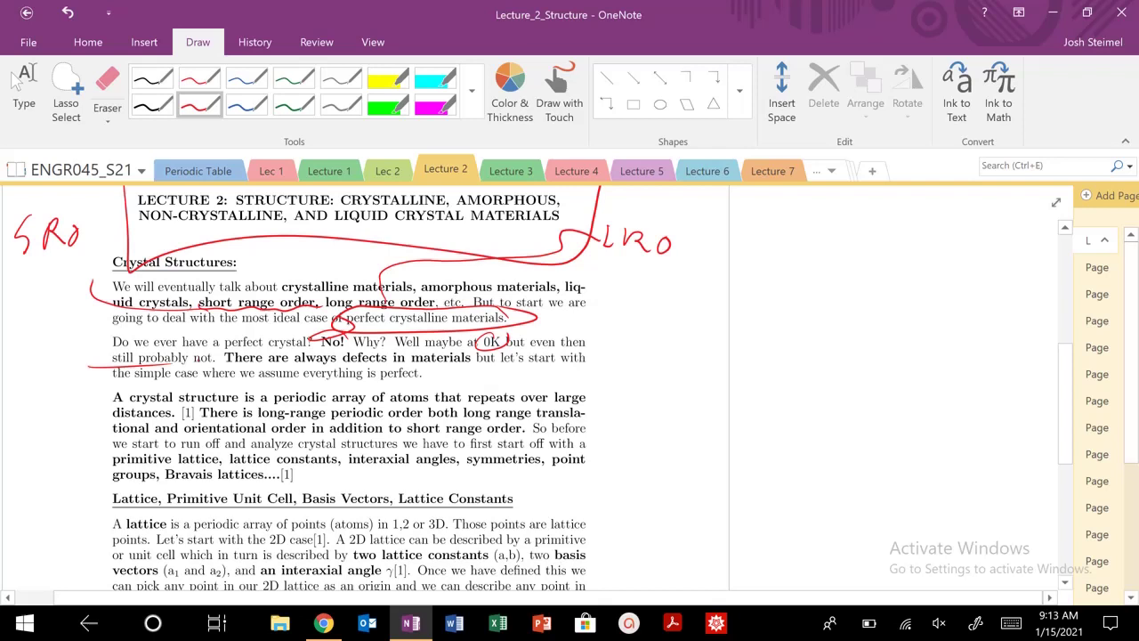
Dot the first two rows of red lattice points beside the text.
drag(698, 283, 701, 288)
drag(781, 286, 781, 288)
drag(865, 285, 870, 286)
drag(931, 290, 925, 296)
drag(700, 340, 698, 344)
drag(780, 344, 778, 349)
drag(864, 341, 860, 347)
drag(931, 342, 860, 350)
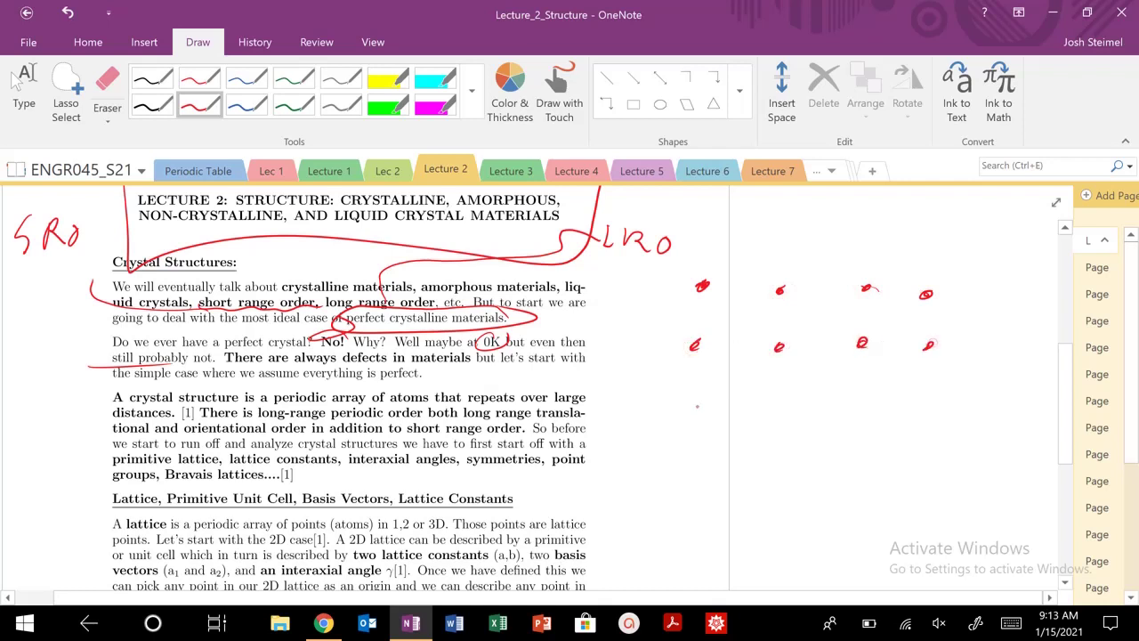
Dot the third and fourth rows of lattice points.
drag(701, 408, 700, 415)
drag(779, 406, 776, 413)
drag(862, 406, 856, 415)
drag(933, 406, 931, 413)
drag(707, 474, 699, 481)
drag(776, 470, 769, 478)
drag(871, 473, 861, 482)
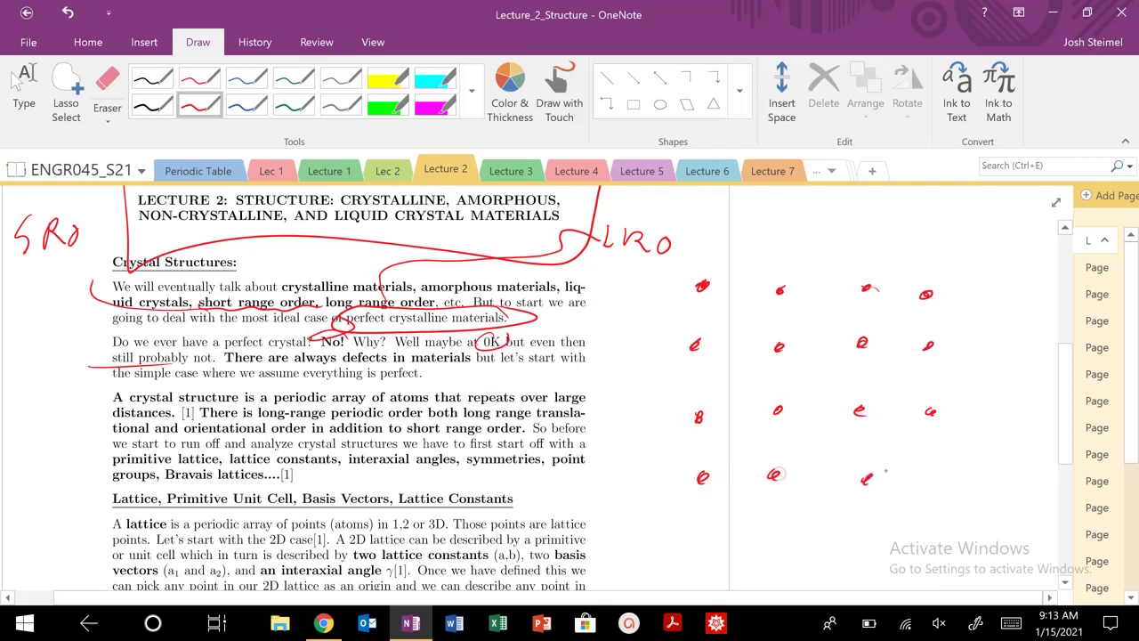
drag(929, 471, 922, 486)
Add a new top row of lattice points above the grid.
mouse_move(697, 216)
mouse_down()
mouse_move(693, 230)
mouse_move(696, 220)
mouse_up()
drag(784, 223, 776, 235)
drag(703, 223, 694, 227)
drag(861, 217, 852, 226)
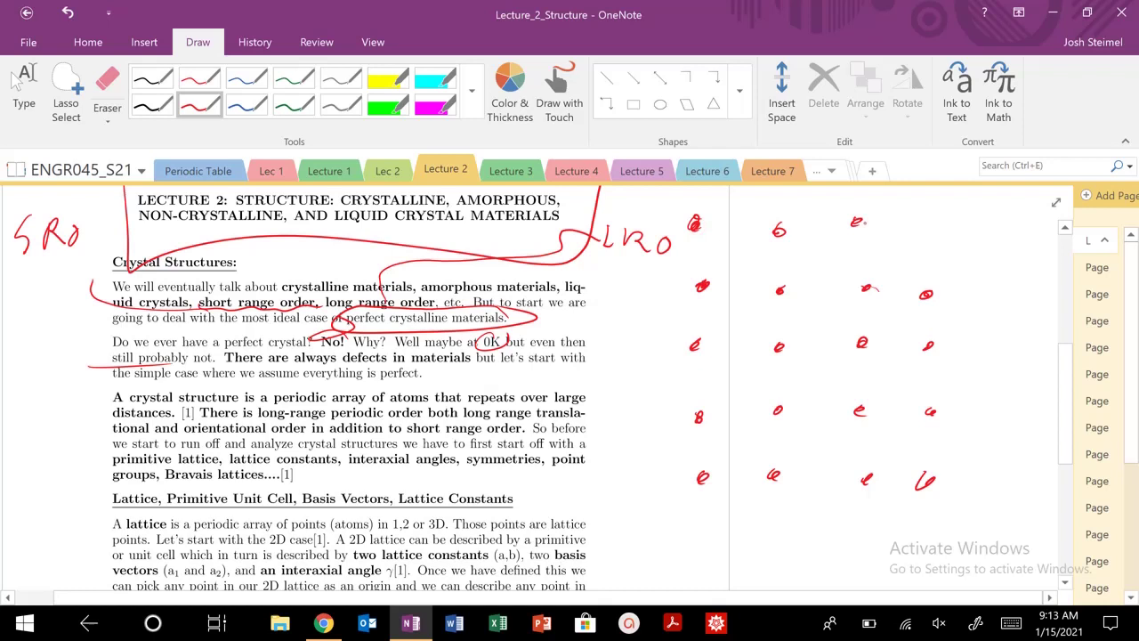
mouse_move(931, 221)
mouse_down()
mouse_move(920, 229)
mouse_move(985, 233)
mouse_up()
click(983, 233)
Complete the fifth column of points, then circle the SRO and LRO labels.
drag(977, 287, 975, 295)
drag(974, 339, 980, 335)
drag(989, 400, 984, 411)
drag(990, 473, 977, 480)
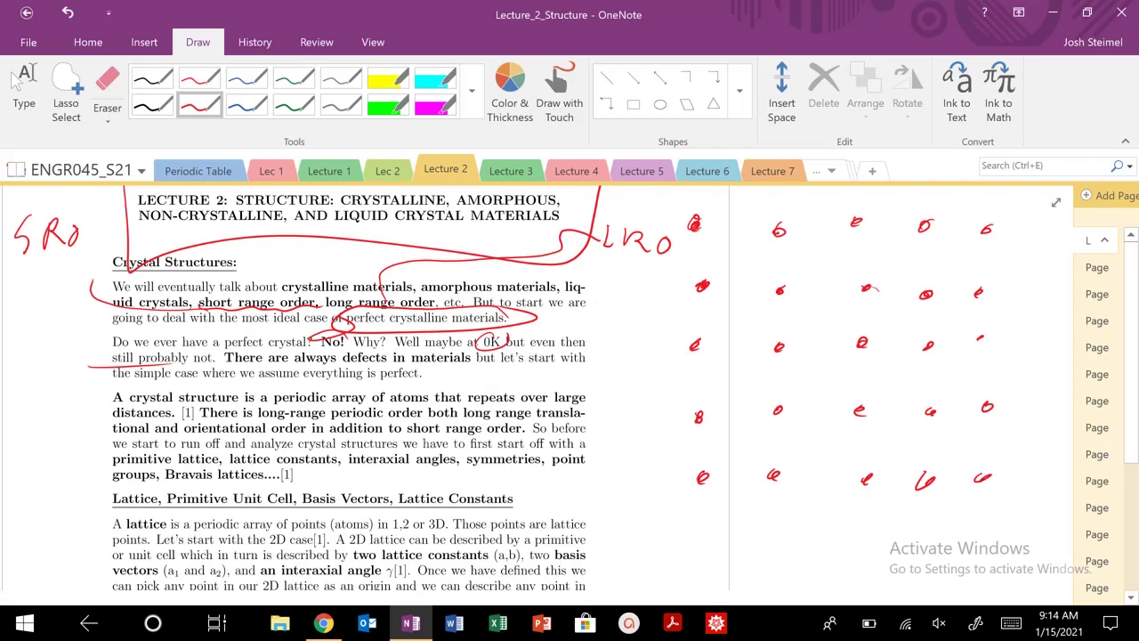
drag(71, 202, 78, 205)
mouse_move(614, 207)
mouse_down()
mouse_move(635, 269)
mouse_move(584, 200)
mouse_up()
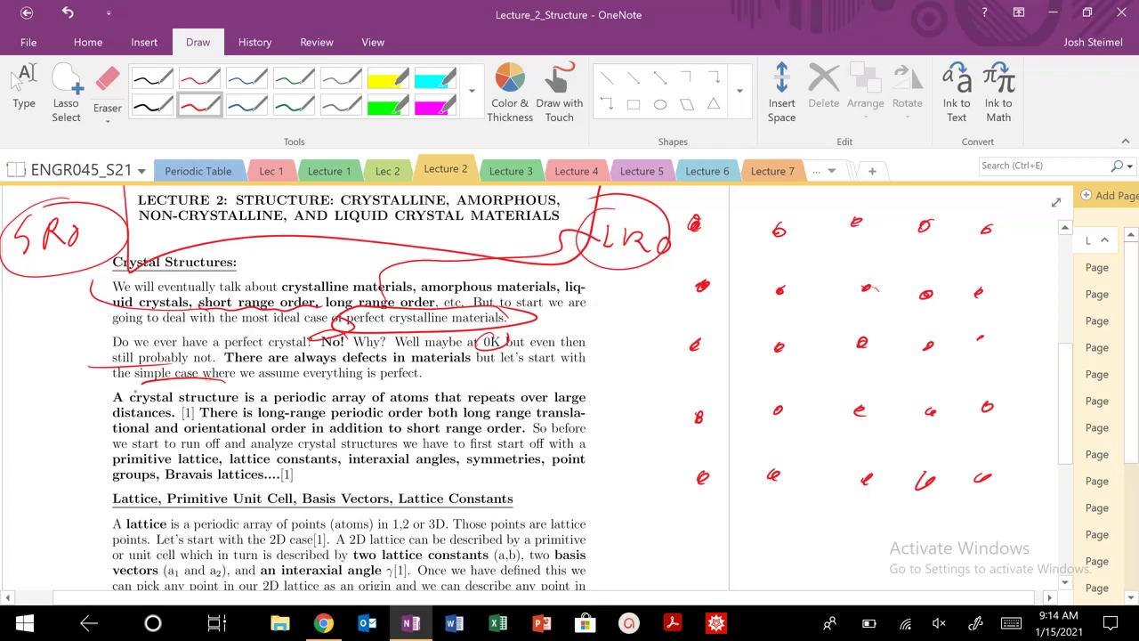
Underline the crystal structure definition and loop the long range translational order wording.
drag(132, 404, 406, 405)
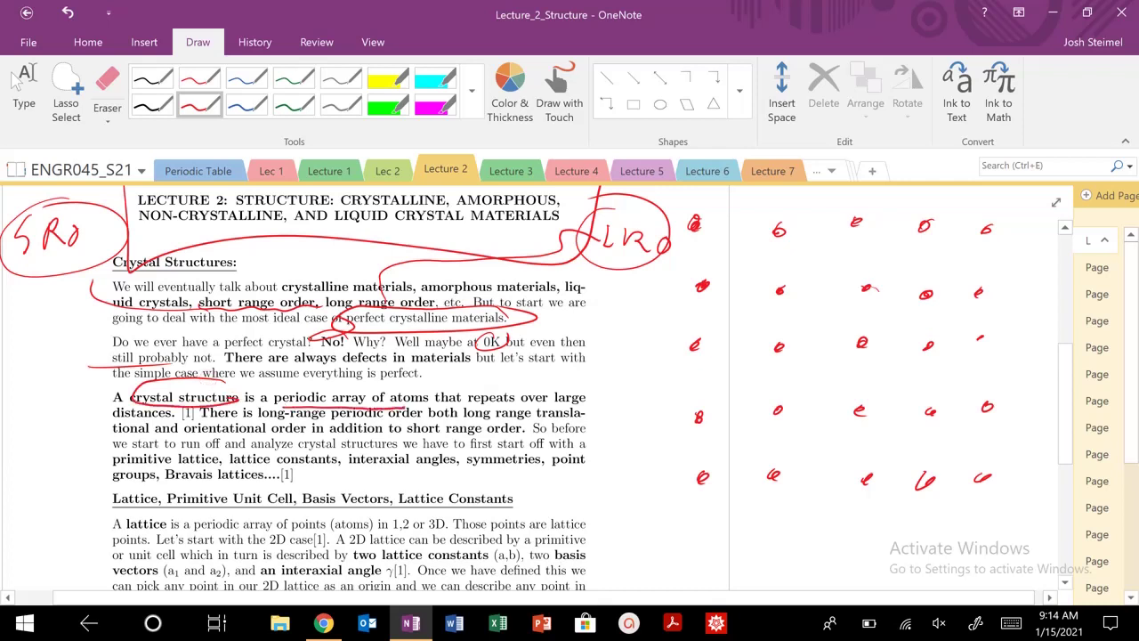
drag(521, 404, 585, 400)
drag(92, 417, 176, 412)
mouse_move(584, 407)
mouse_down()
mouse_move(538, 403)
mouse_move(588, 404)
mouse_up()
mouse_move(156, 419)
mouse_down()
mouse_move(96, 441)
mouse_move(89, 425)
mouse_up()
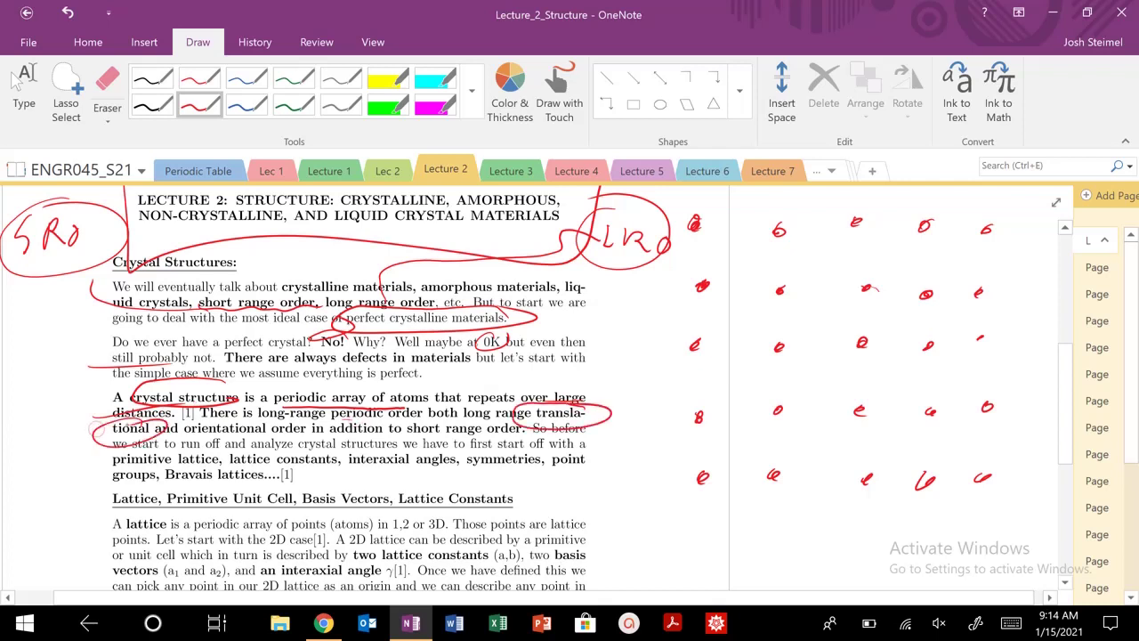
Fill an origin lattice point and draw arrows from it labelled a and 2a.
drag(701, 411, 701, 426)
drag(703, 416, 850, 410)
drag(836, 404, 851, 411)
mouse_move(726, 404)
mouse_down()
mouse_move(744, 393)
mouse_move(758, 406)
mouse_move(831, 397)
mouse_up()
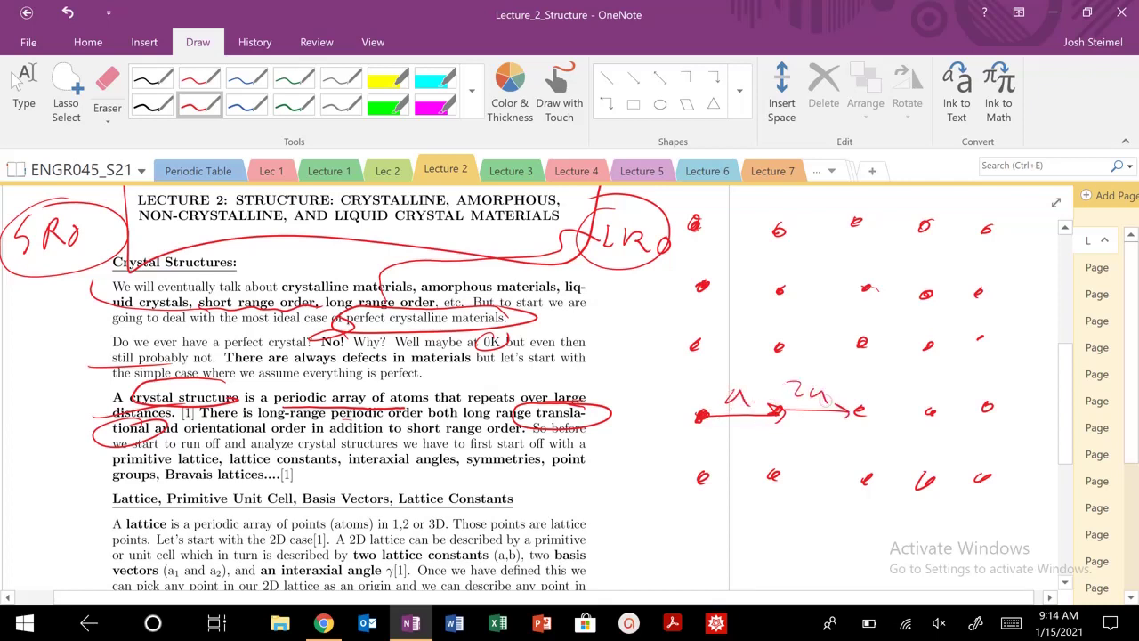
mouse_move(699, 413)
mouse_down()
mouse_move(697, 348)
mouse_move(704, 358)
mouse_up()
Sketch elongated rod-like shapes and vertical lines between the text and lattice.
mouse_move(640, 445)
mouse_down()
mouse_move(630, 506)
mouse_move(642, 438)
mouse_move(609, 512)
mouse_move(621, 449)
mouse_move(592, 499)
mouse_up()
drag(602, 447, 589, 454)
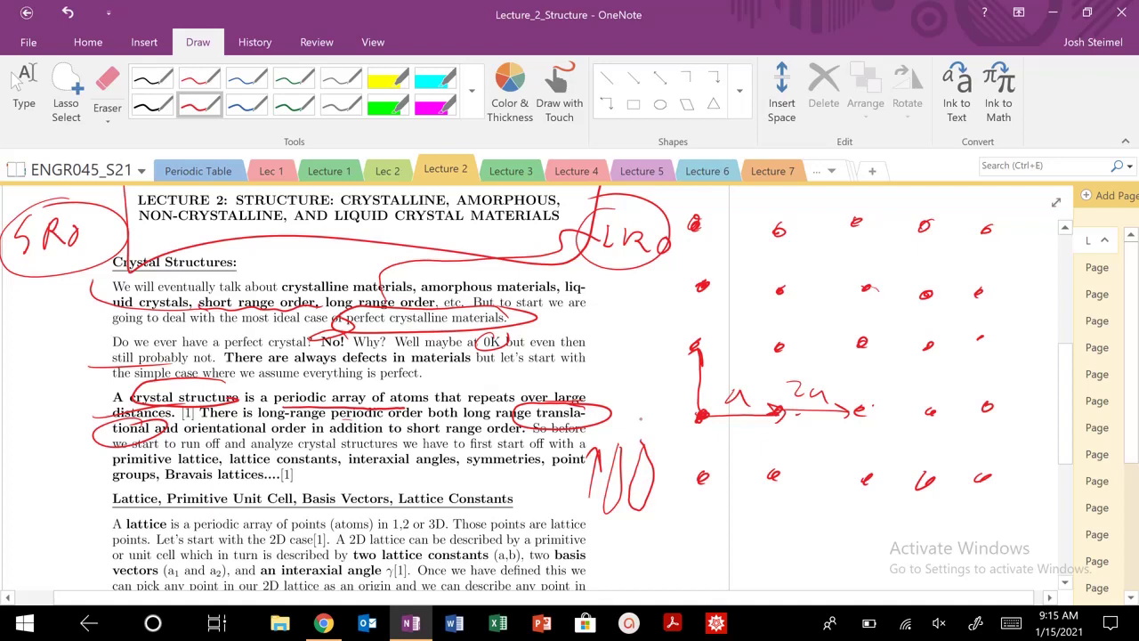
mouse_move(615, 383)
mouse_down()
mouse_move(611, 428)
mouse_move(623, 419)
mouse_up()
drag(641, 385, 646, 435)
mouse_move(606, 335)
mouse_down()
mouse_move(604, 368)
mouse_move(676, 356)
mouse_move(626, 346)
mouse_up()
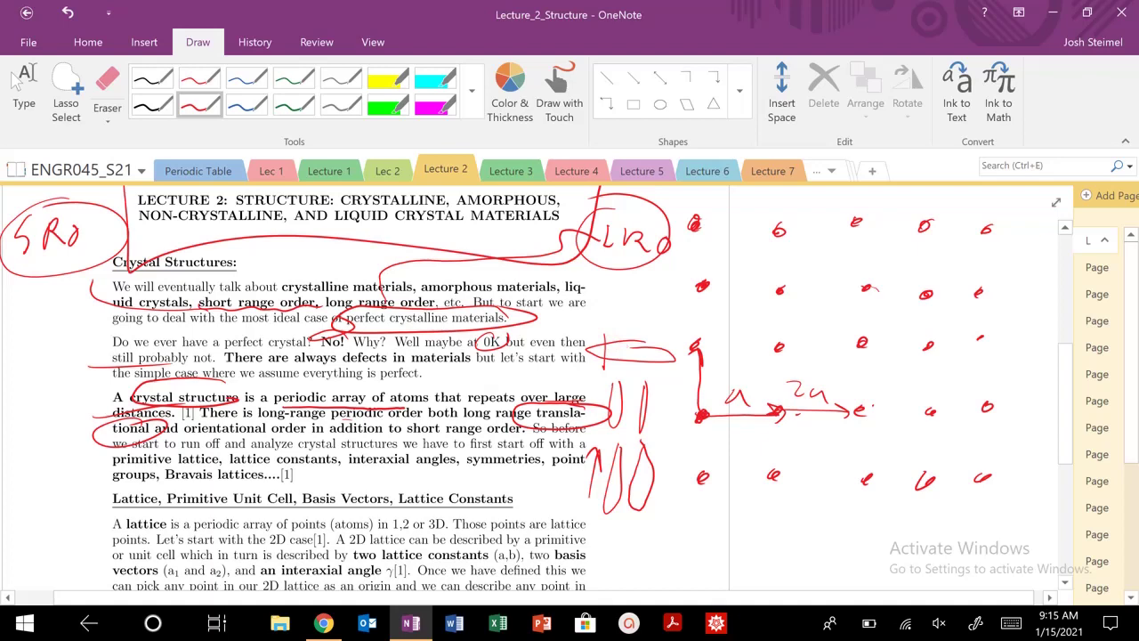
Underline 'orientational order' and write 'LRTO, LROO' below the lattice.
mouse_move(178, 435)
mouse_down()
mouse_move(267, 436)
mouse_move(287, 420)
mouse_up()
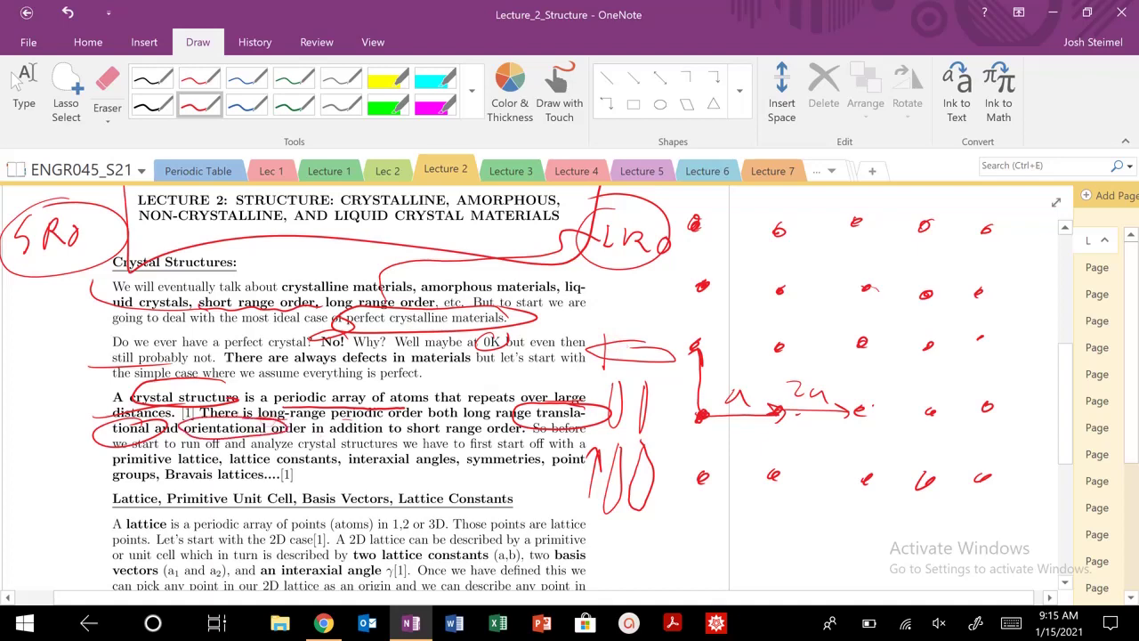
mouse_move(633, 534)
mouse_down()
mouse_move(643, 563)
mouse_move(680, 563)
mouse_up()
mouse_move(690, 532)
mouse_down()
mouse_move(711, 532)
mouse_move(701, 561)
mouse_move(726, 538)
mouse_up()
drag(753, 569, 785, 546)
mouse_move(785, 546)
mouse_down()
mouse_move(805, 544)
mouse_move(801, 533)
mouse_move(788, 555)
mouse_move(812, 550)
mouse_up()
mouse_move(822, 550)
mouse_down()
mouse_move(837, 525)
mouse_move(851, 550)
mouse_up()
mouse_move(870, 528)
mouse_down()
mouse_move(860, 547)
mouse_move(873, 529)
mouse_up()
mouse_move(905, 530)
mouse_down()
mouse_move(886, 547)
mouse_move(906, 530)
mouse_up()
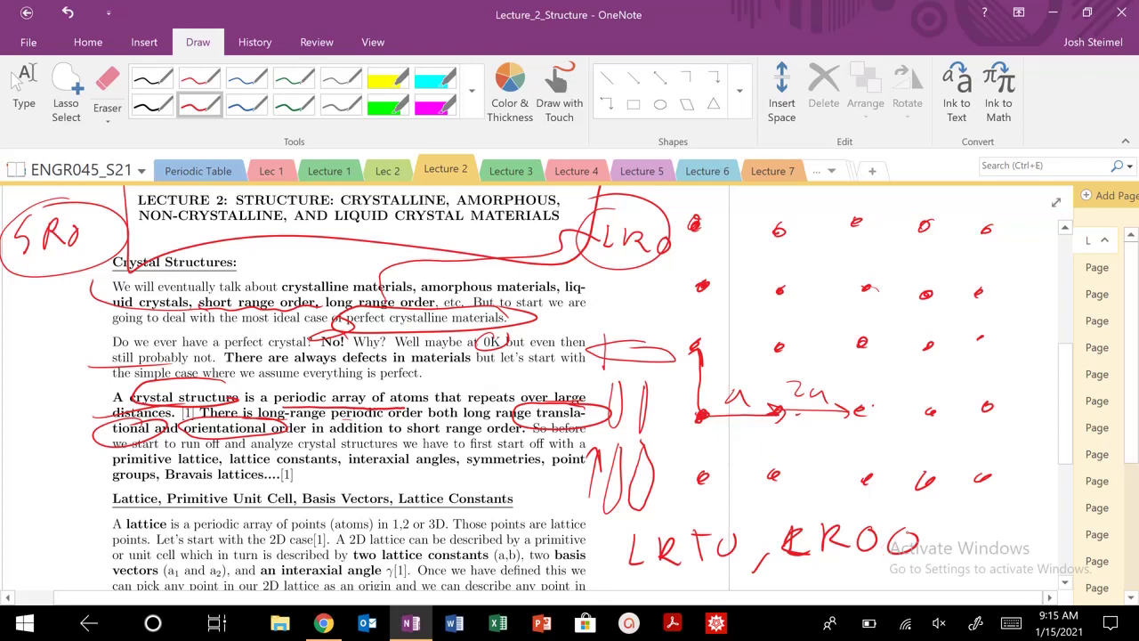
Circle short range order and draw an arrow from SRO down to O-O.
drag(488, 418, 444, 418)
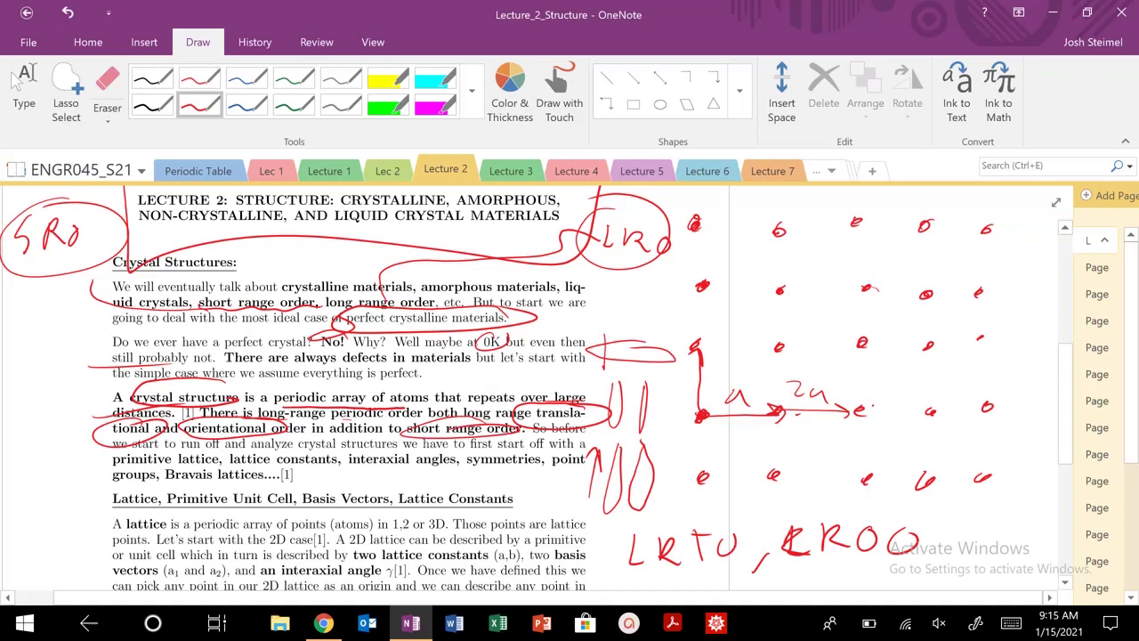
drag(53, 255, 46, 304)
drag(34, 290, 62, 295)
mouse_move(18, 329)
mouse_down()
mouse_move(55, 342)
mouse_move(75, 328)
mouse_up()
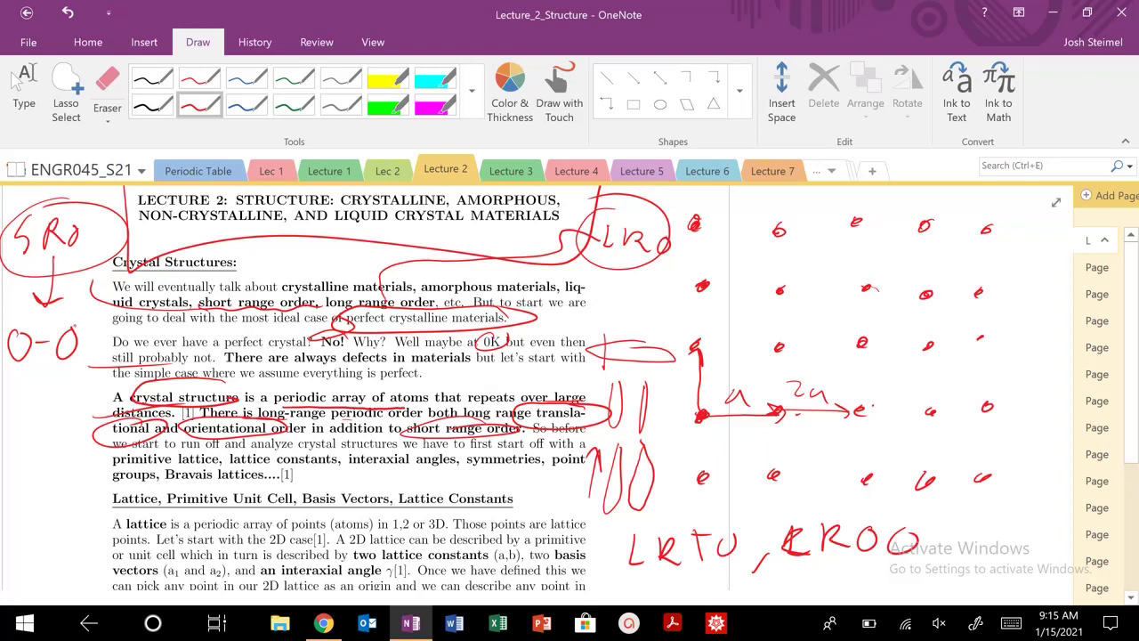
Write BCC, FCC and SC in the left margin and underline interaxial angles and symmetries.
drag(22, 389, 21, 427)
mouse_move(23, 392)
mouse_down()
mouse_move(27, 428)
mouse_move(57, 421)
mouse_up()
drag(93, 392, 88, 436)
mouse_move(23, 444)
mouse_down()
mouse_move(21, 477)
mouse_move(42, 439)
mouse_up()
mouse_move(23, 457)
mouse_down()
mouse_move(37, 456)
mouse_move(45, 474)
mouse_up()
mouse_move(73, 450)
mouse_down()
mouse_move(58, 479)
mouse_move(85, 479)
mouse_up()
drag(35, 490, 21, 528)
drag(64, 500, 54, 530)
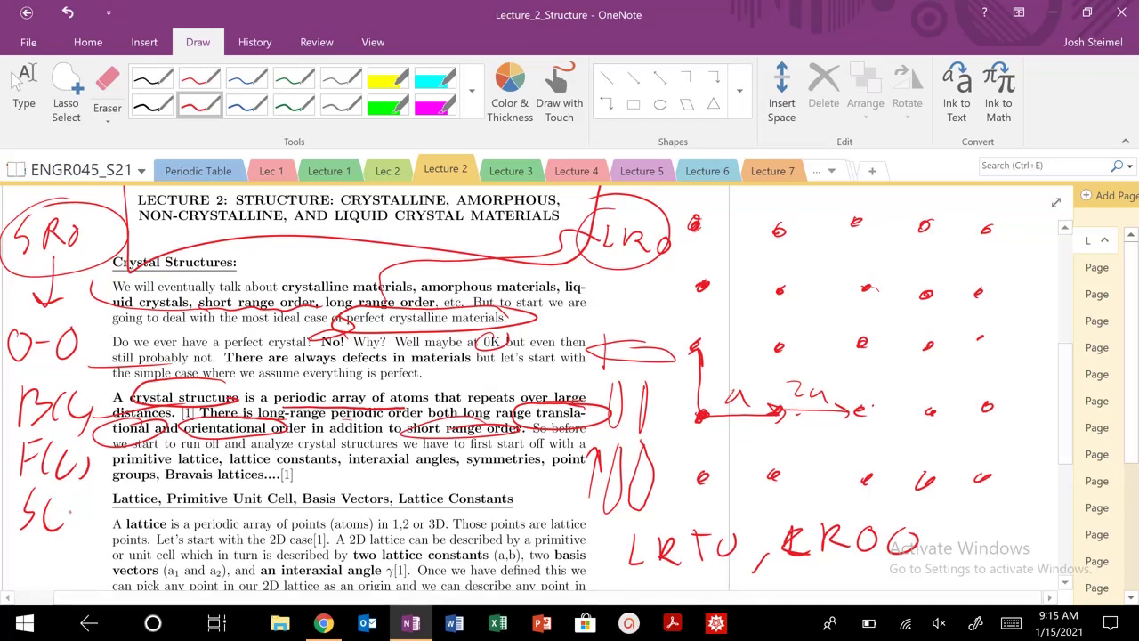
drag(112, 465, 273, 472)
drag(354, 468, 539, 474)
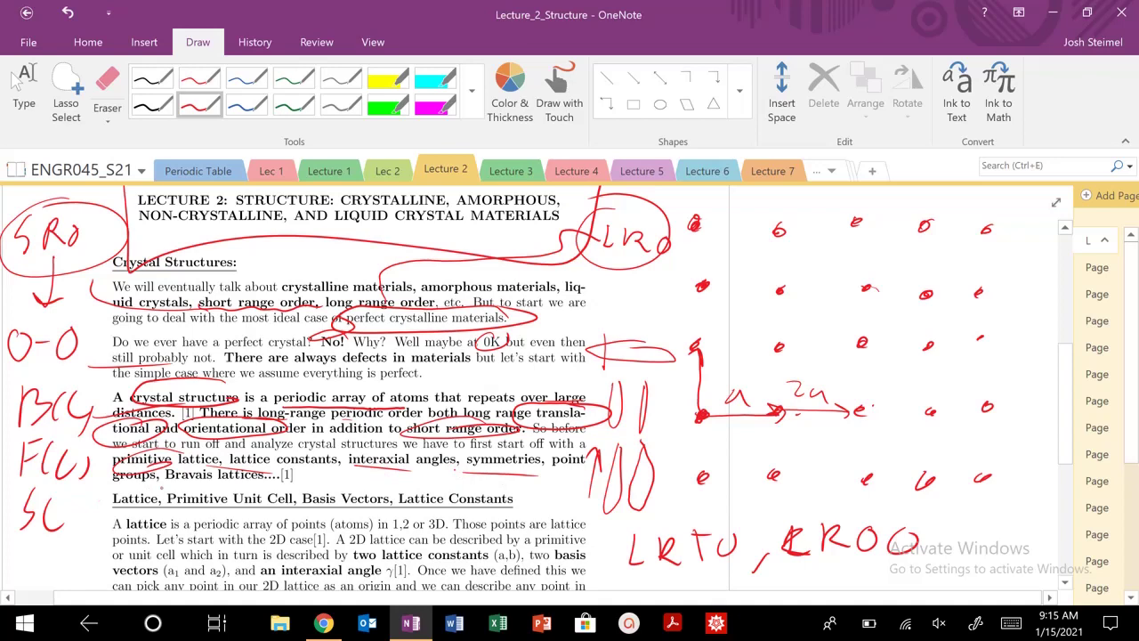
Switch to the Type tool and scroll down to the Lattice, Primitive Unit Cell section.
click(18, 80)
scroll(313, 499, down, 3)
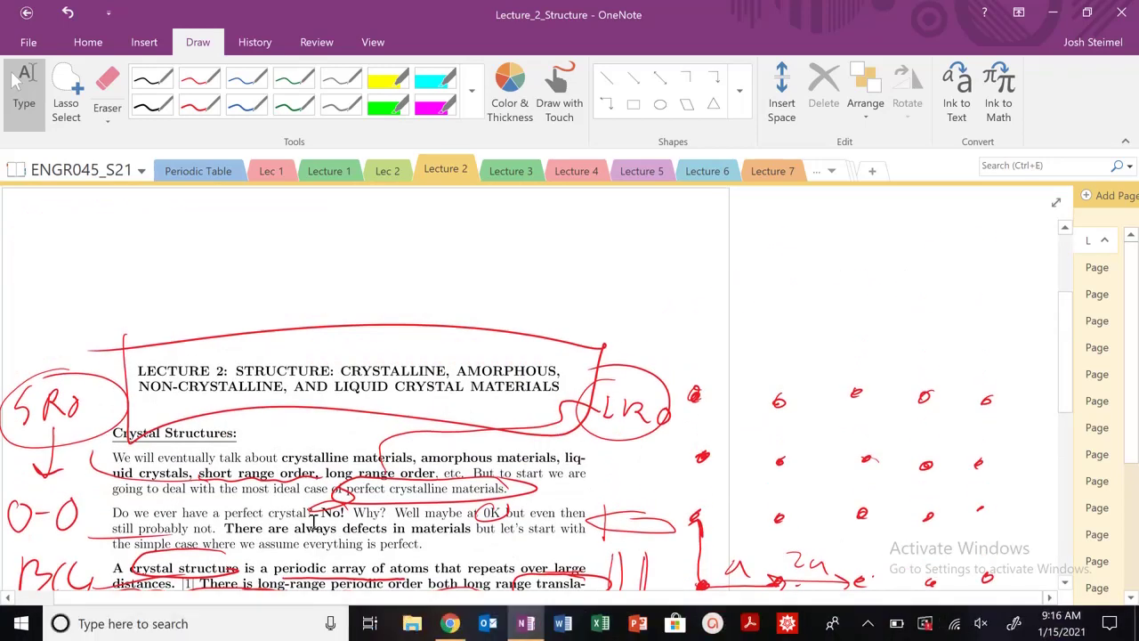
scroll(170, 311, down, 5)
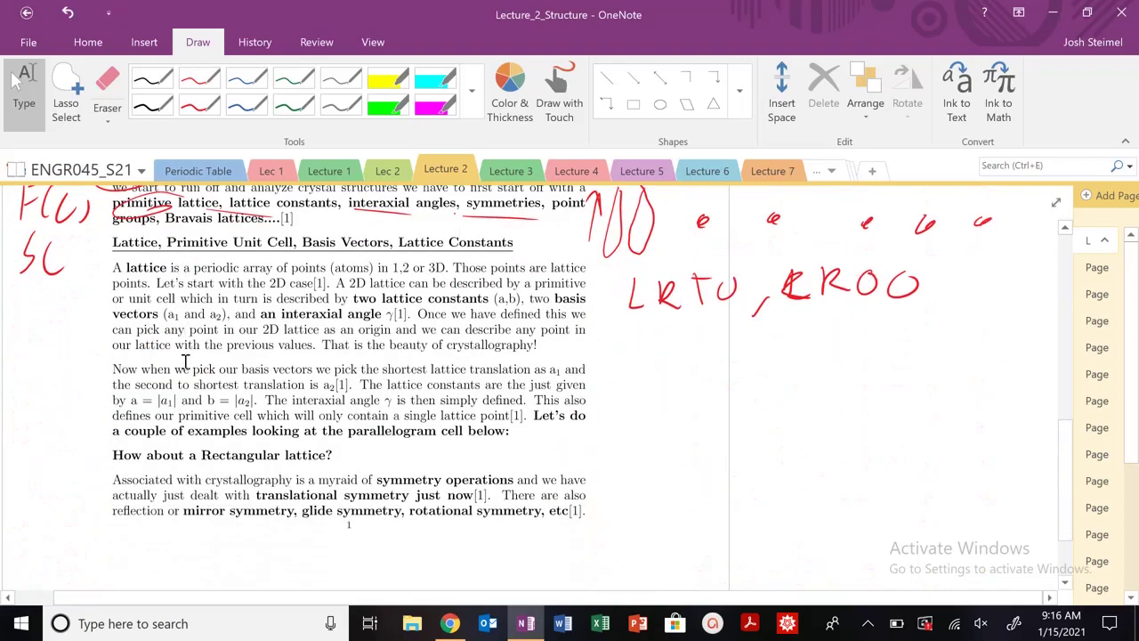